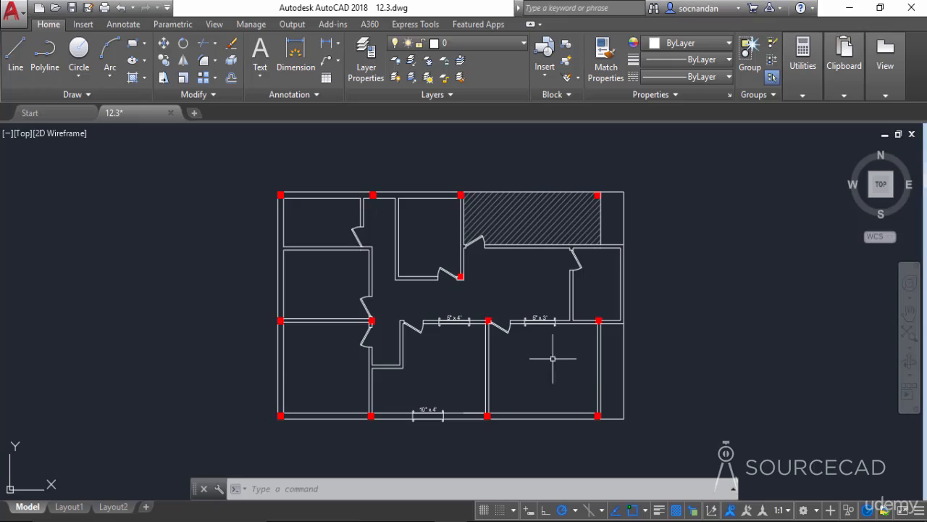
Open the Block Attribute Manager with the BATTMAN command and choose the Window 10 Inches block.
{"action": "scroll", "coordinate": [534, 364], "scroll_direction": "up", "scroll_amount": 2}
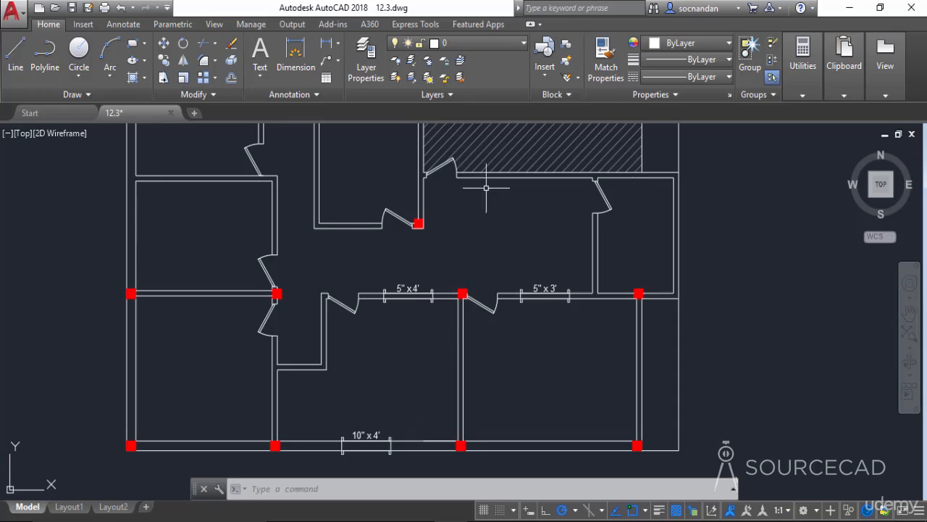
{"action": "left_click", "coordinate": [557, 95]}
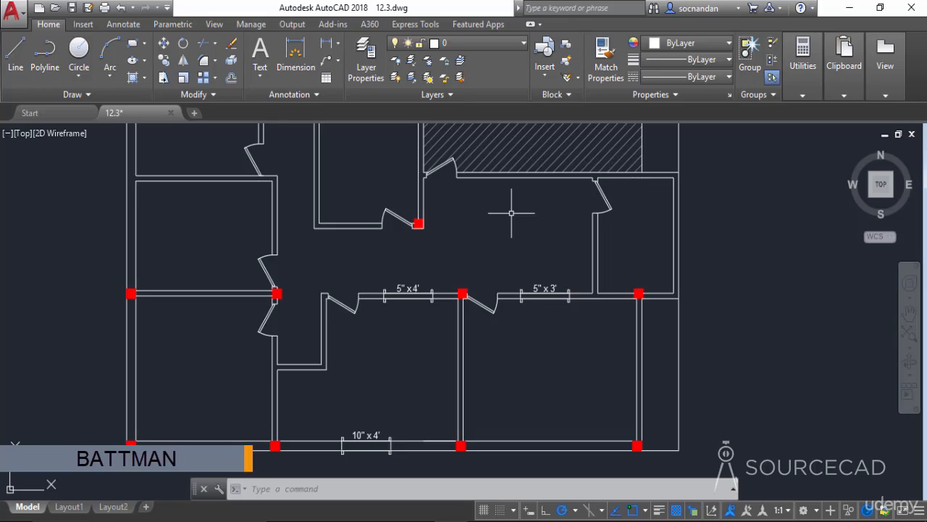
{"action": "type", "text": "ba"}
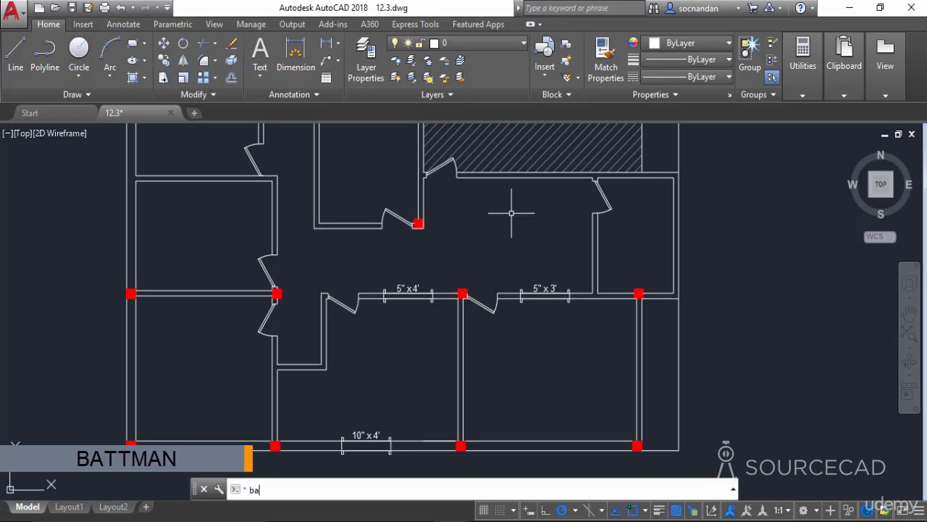
{"action": "type", "text": "ttman"}
{"action": "key", "text": "Return"}
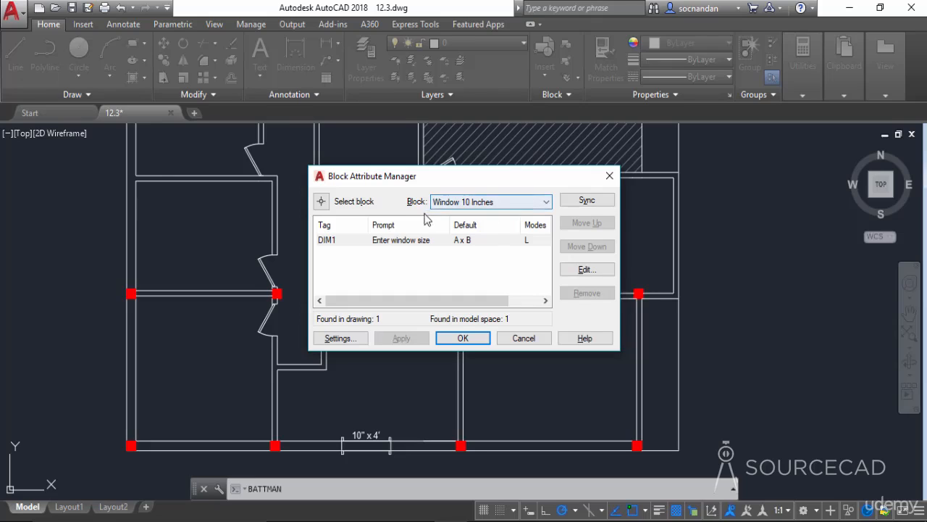
{"action": "left_click", "coordinate": [503, 205]}
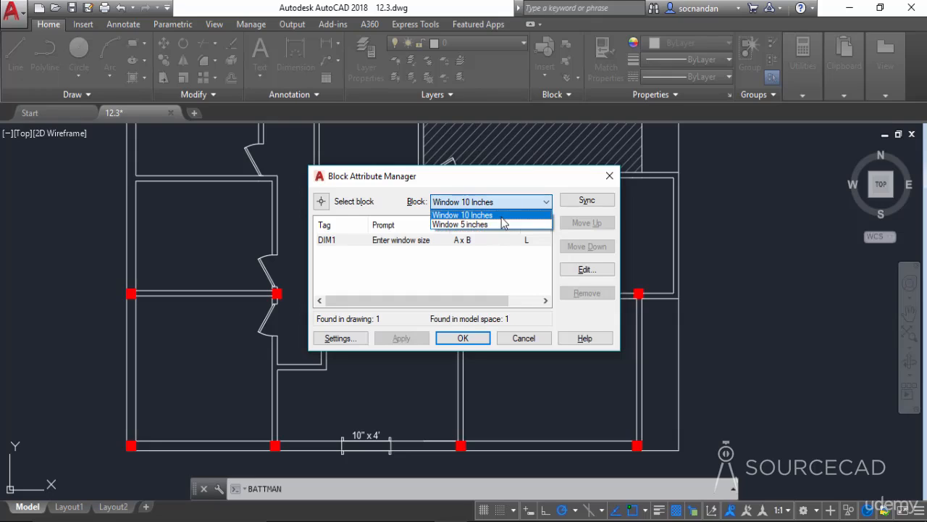
{"action": "left_click", "coordinate": [502, 217]}
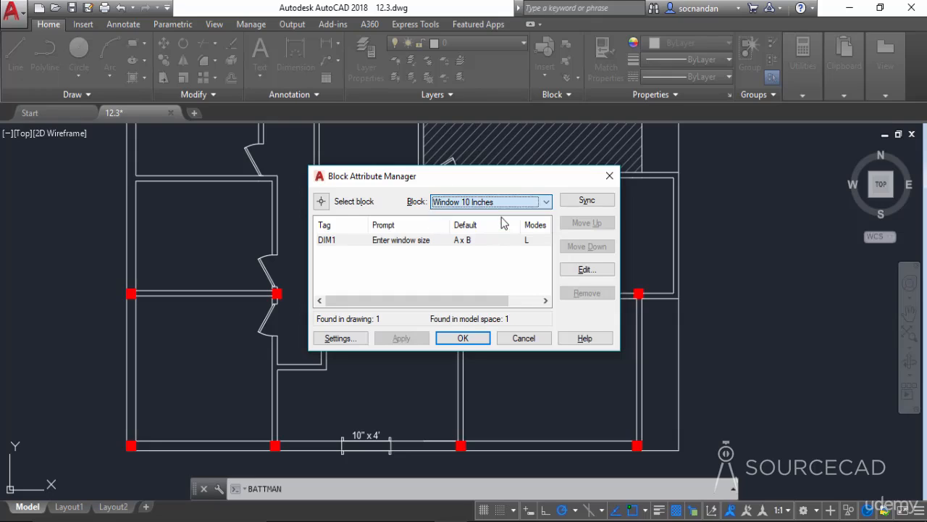
Edit the DIM1 attribute of the Window 10 Inches block and change its tag to DIM10.
{"action": "left_click", "coordinate": [330, 241]}
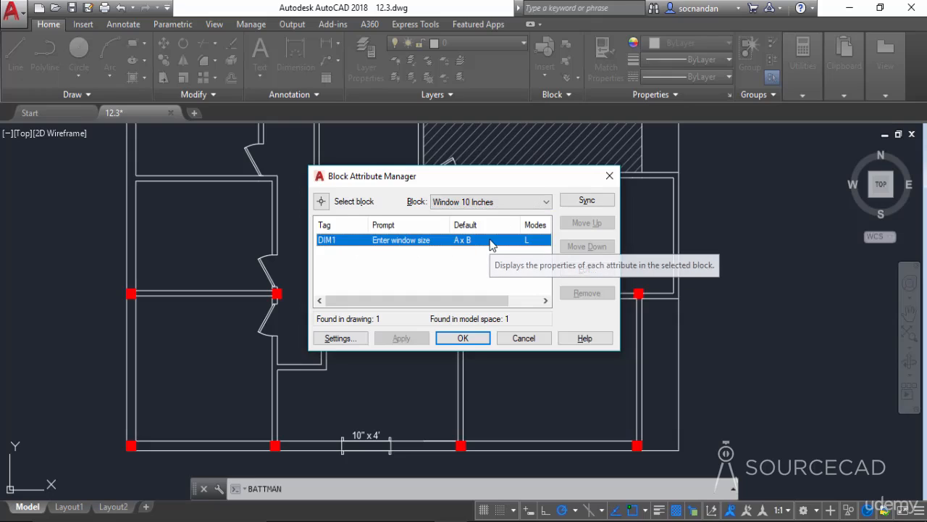
{"action": "left_click", "coordinate": [589, 270]}
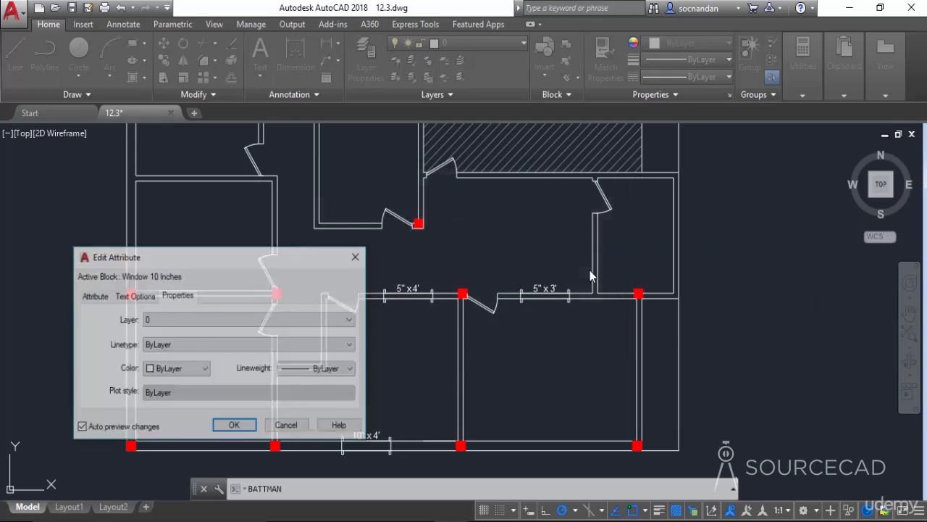
{"action": "left_click_drag", "start_coordinate": [279, 258], "coordinate": [527, 205]}
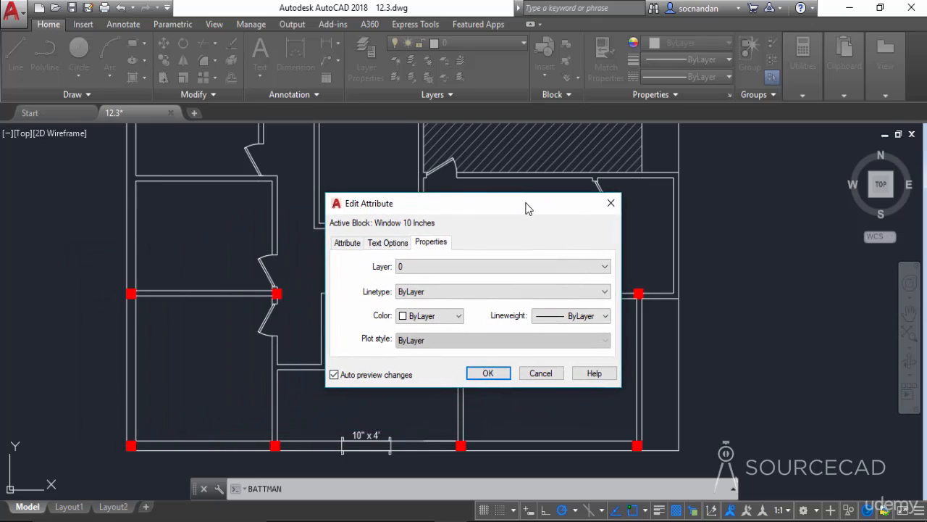
{"action": "left_click", "coordinate": [349, 243]}
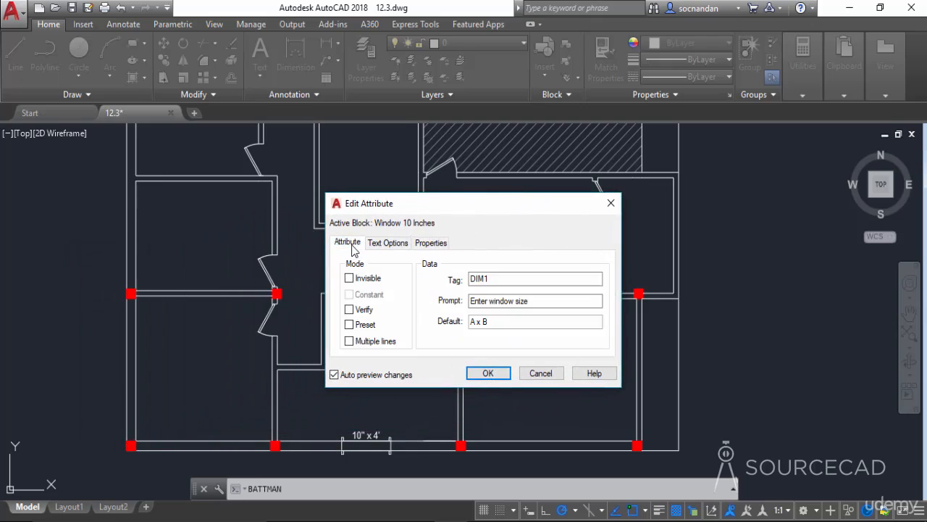
{"action": "left_click", "coordinate": [381, 246]}
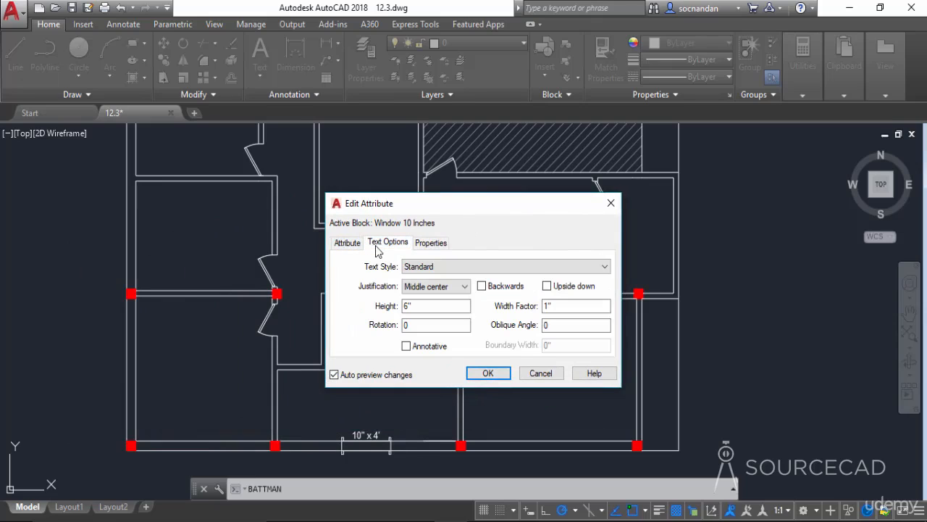
{"action": "left_click", "coordinate": [428, 245]}
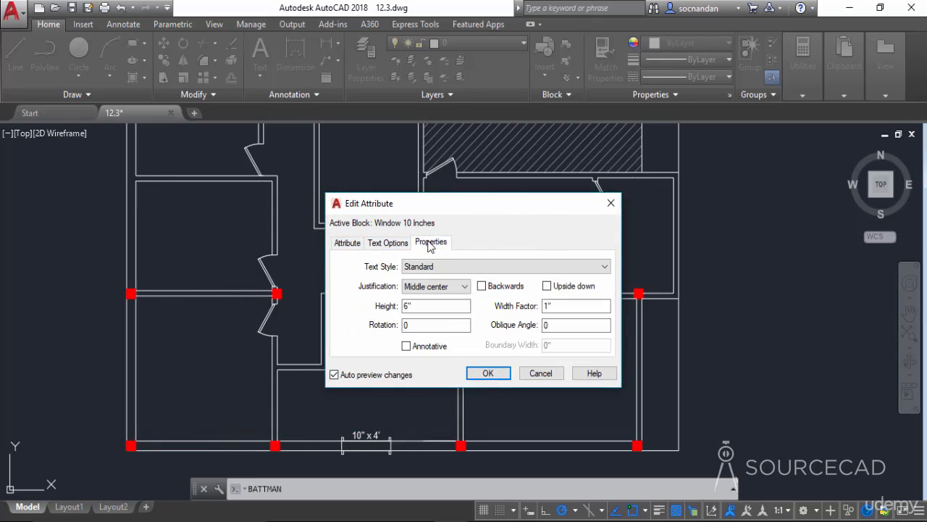
{"action": "left_click", "coordinate": [348, 244]}
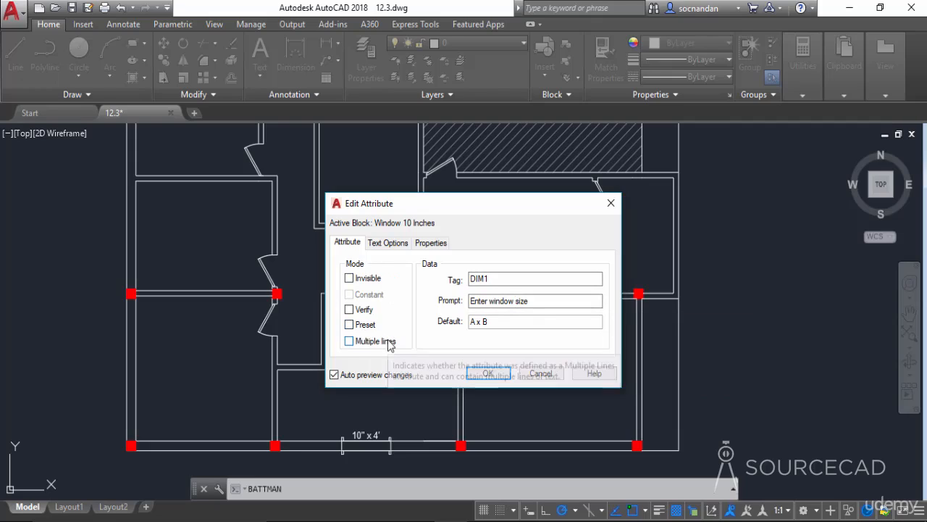
{"action": "left_click", "coordinate": [494, 279]}
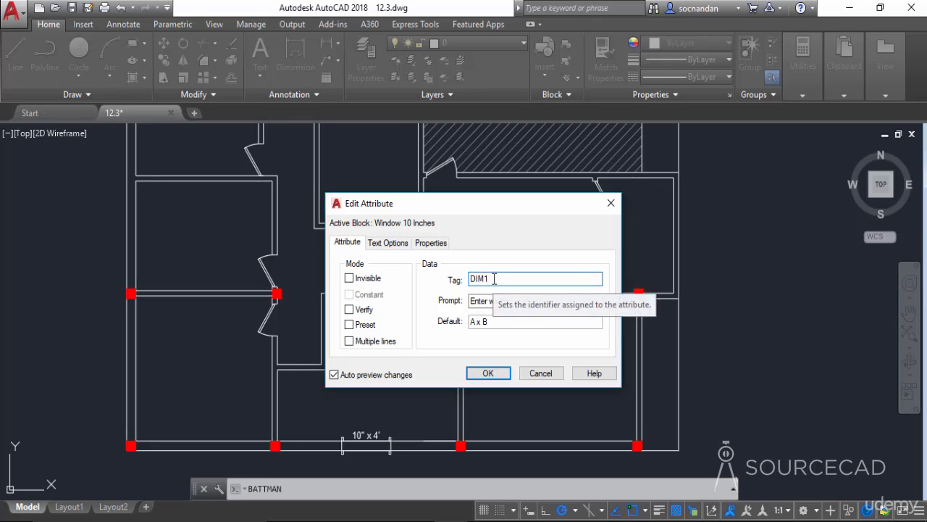
{"action": "type", "text": "0"}
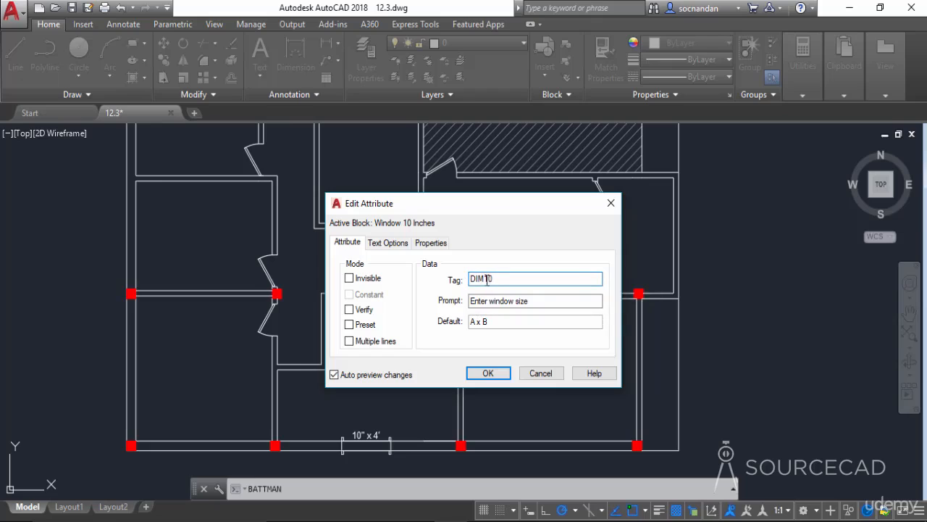
Set the window attribute's color to Green, accept the edit and close the Block Attribute Manager.
{"action": "left_click", "coordinate": [395, 245]}
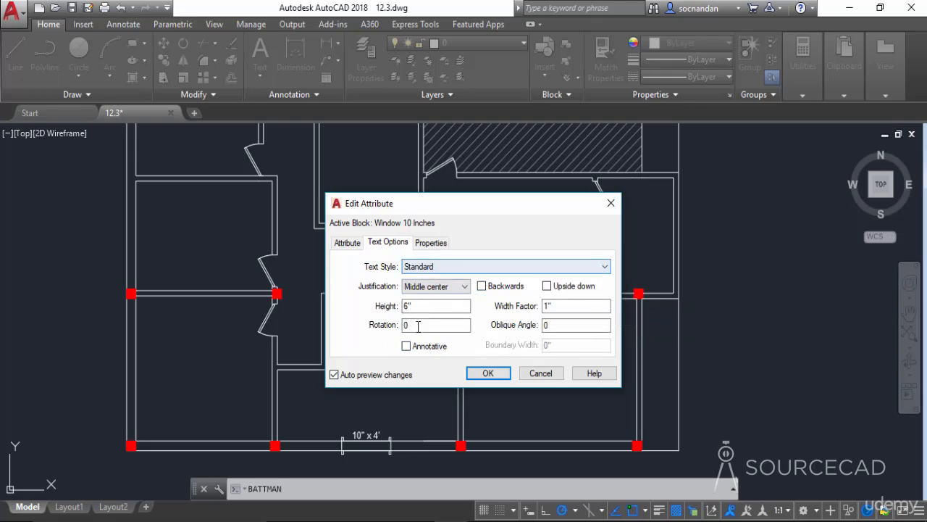
{"action": "left_click", "coordinate": [435, 245]}
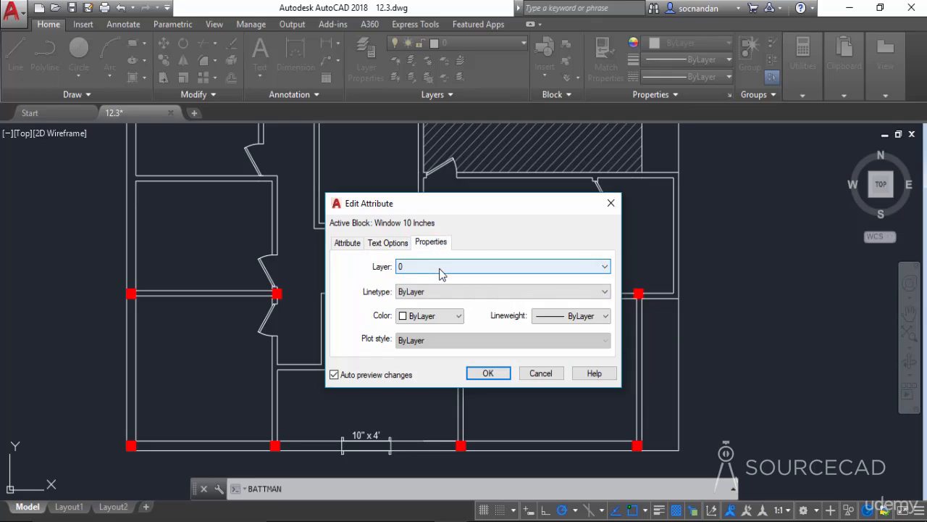
{"action": "left_click", "coordinate": [446, 317]}
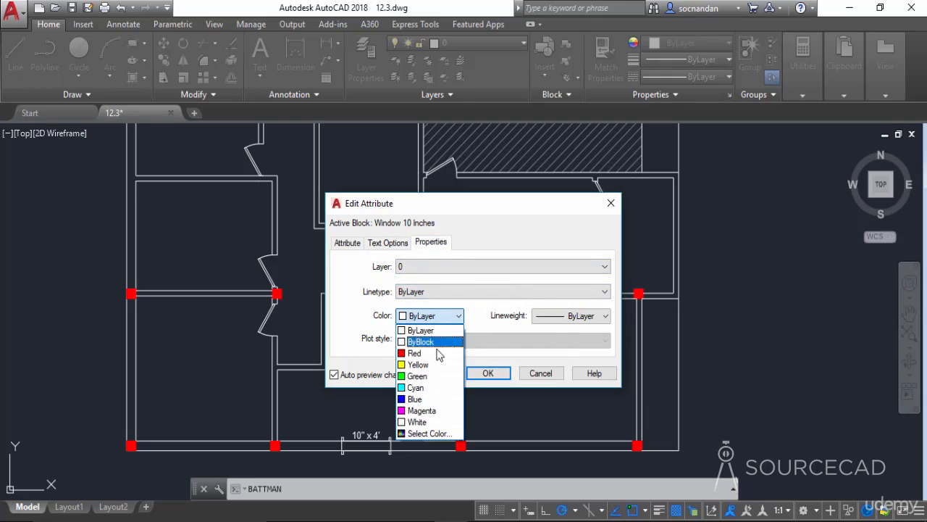
{"action": "left_click", "coordinate": [430, 376]}
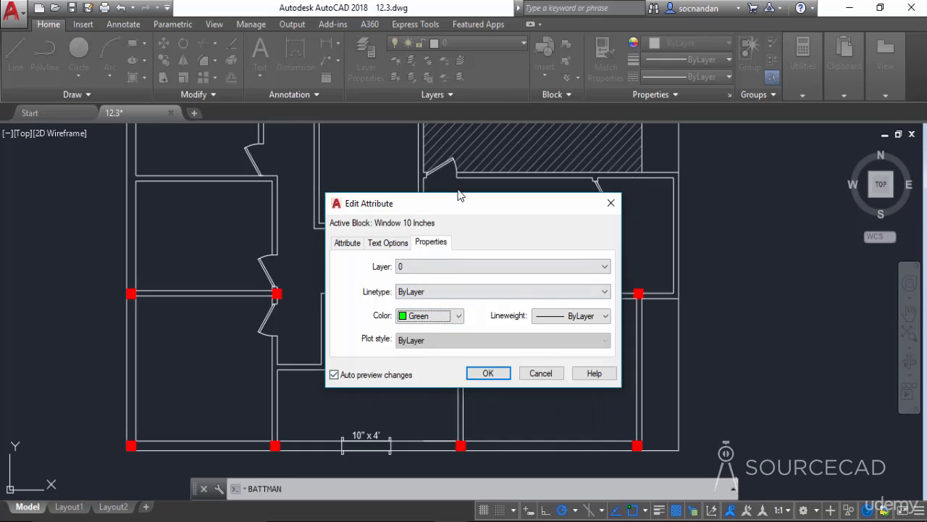
{"action": "mouse_move", "coordinate": [452, 205]}
{"action": "left_mouse_down"}
{"action": "mouse_move", "coordinate": [726, 202]}
{"action": "mouse_move", "coordinate": [699, 185]}
{"action": "left_mouse_up"}
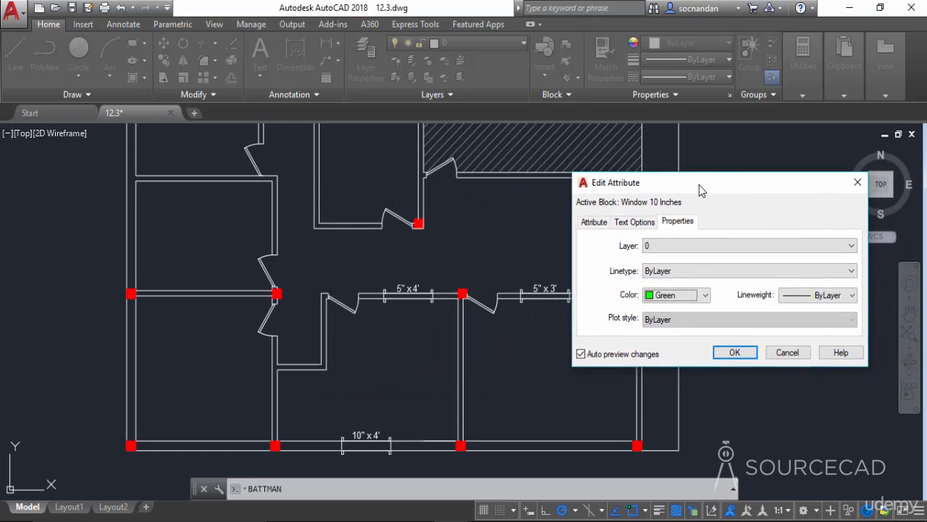
{"action": "left_click", "coordinate": [735, 352]}
{"action": "left_click", "coordinate": [417, 339]}
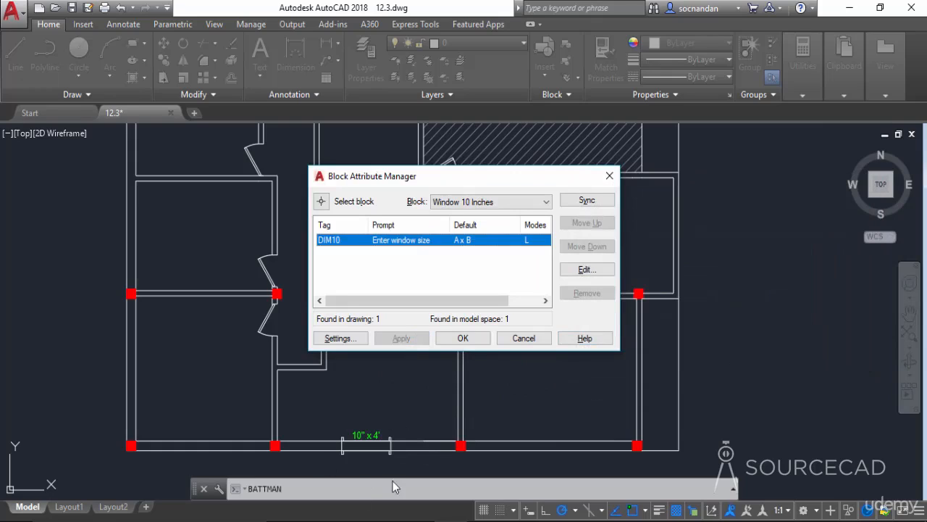
{"action": "left_click", "coordinate": [463, 339]}
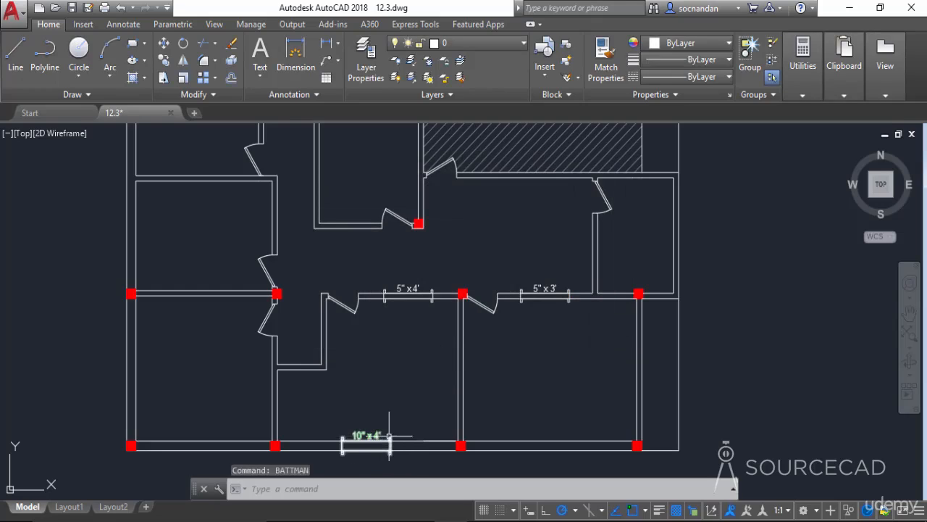
Set the attribute color of only the 5" x 4' window block to Red in the Enhanced Attribute Editor.
{"action": "middle_click_drag", "start_coordinate": [368, 430], "coordinate": [399, 378]}
{"action": "scroll", "coordinate": [398, 381], "scroll_direction": "up", "scroll_amount": 2}
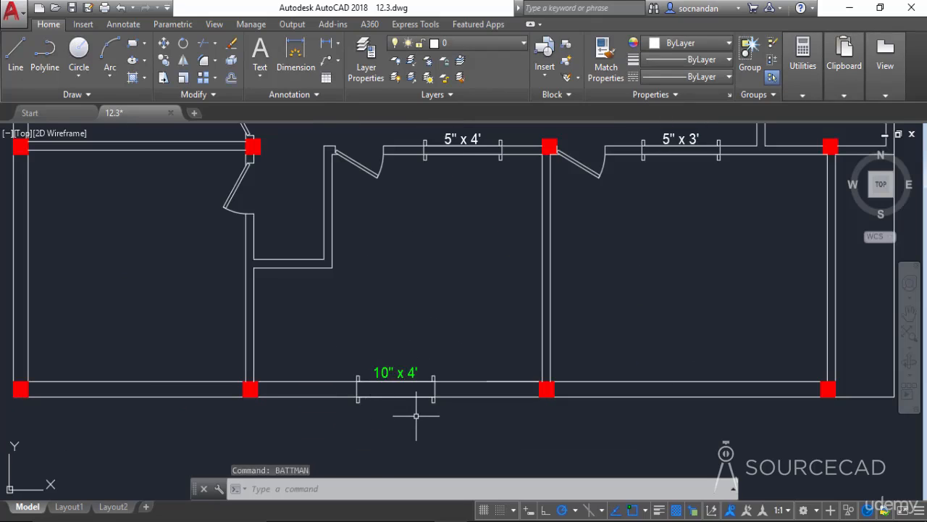
{"action": "scroll", "coordinate": [417, 415], "scroll_direction": "down", "scroll_amount": 2}
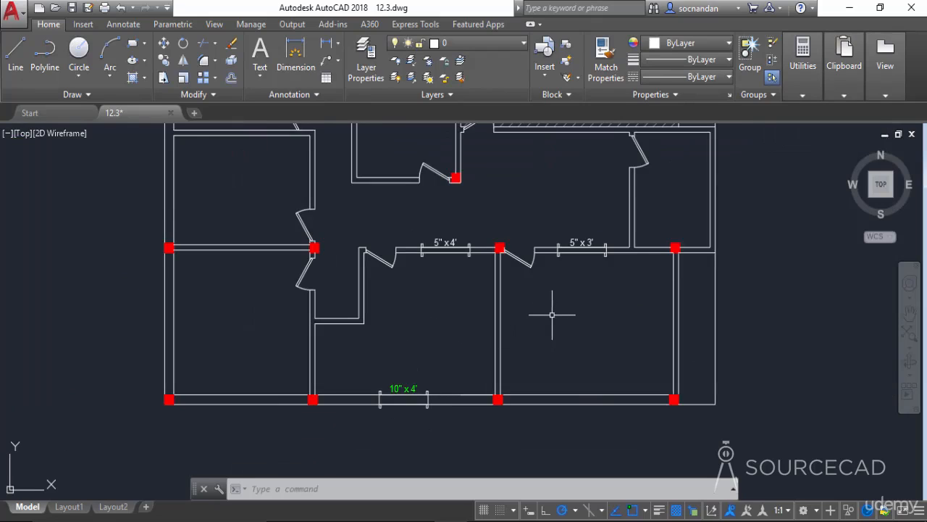
{"action": "middle_click_drag", "start_coordinate": [551, 314], "coordinate": [492, 372]}
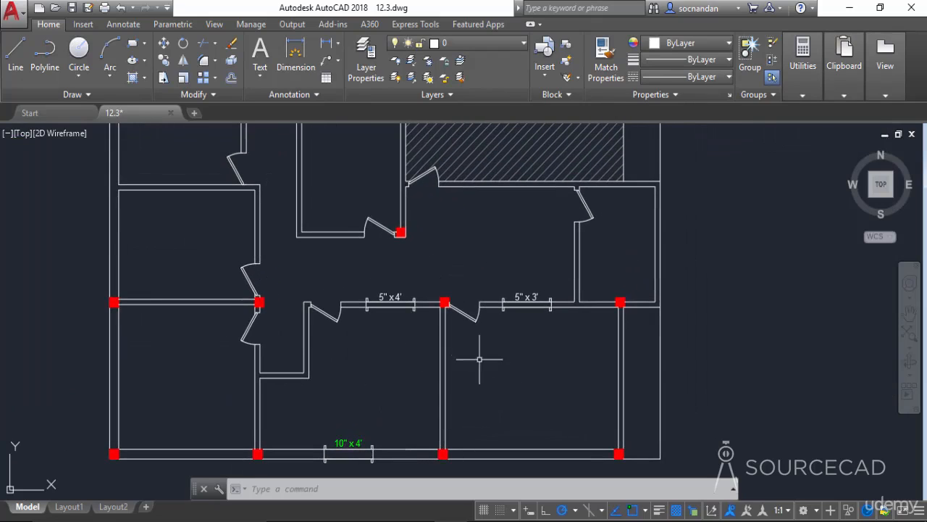
{"action": "double_click", "coordinate": [400, 297]}
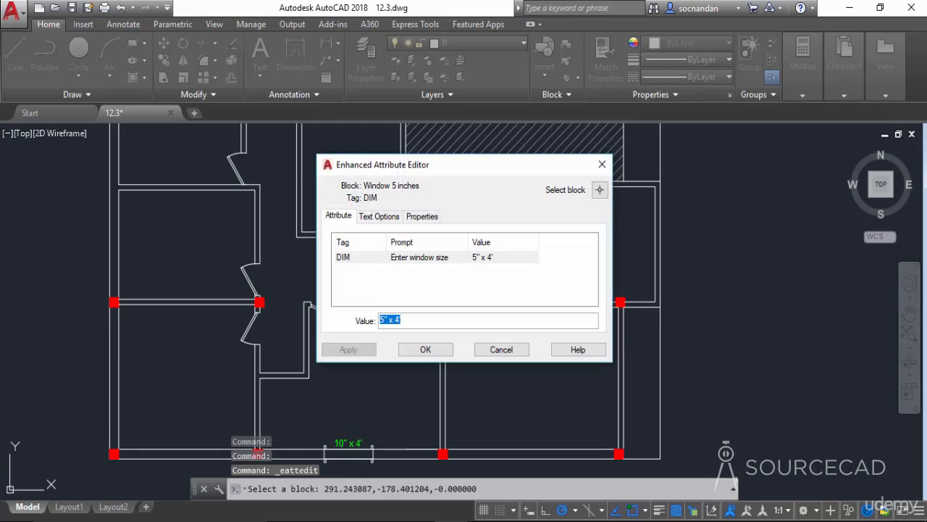
{"action": "left_click_drag", "start_coordinate": [384, 167], "coordinate": [478, 216]}
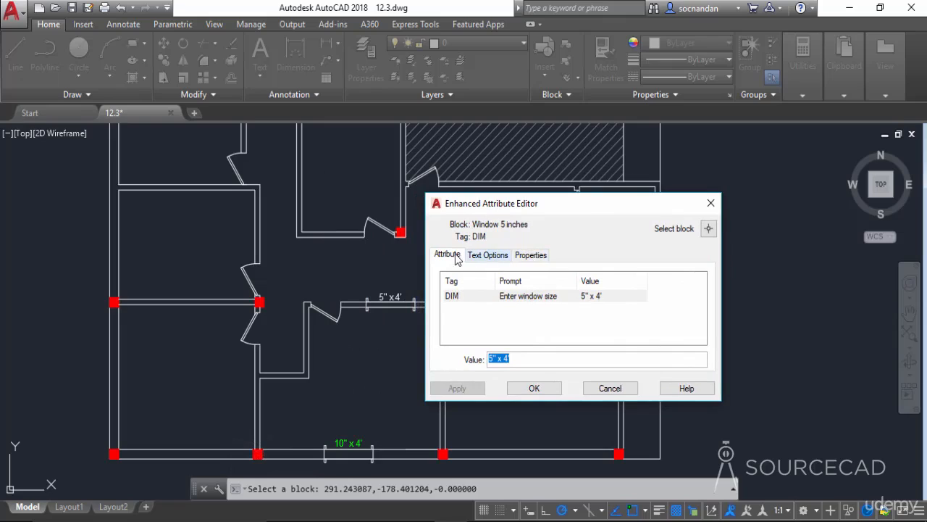
{"action": "left_click", "coordinate": [482, 256]}
{"action": "left_click", "coordinate": [520, 260]}
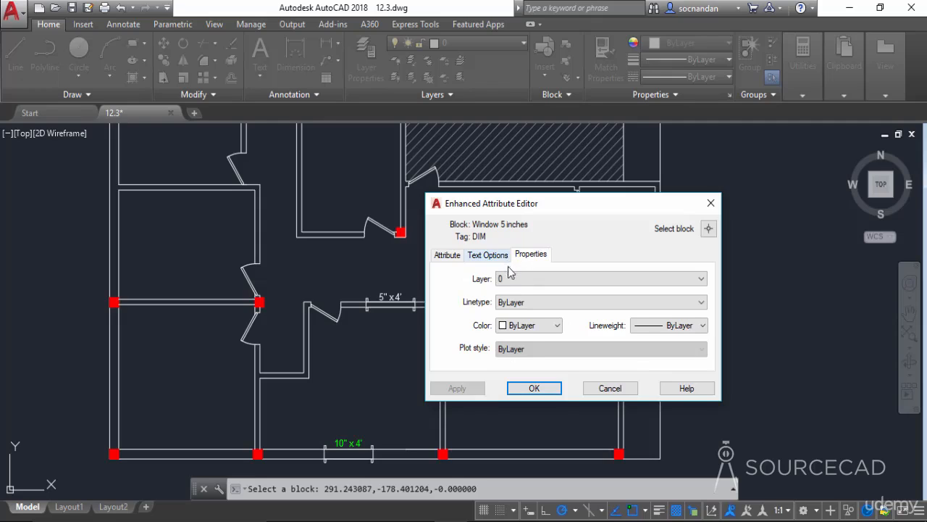
{"action": "left_click", "coordinate": [527, 327]}
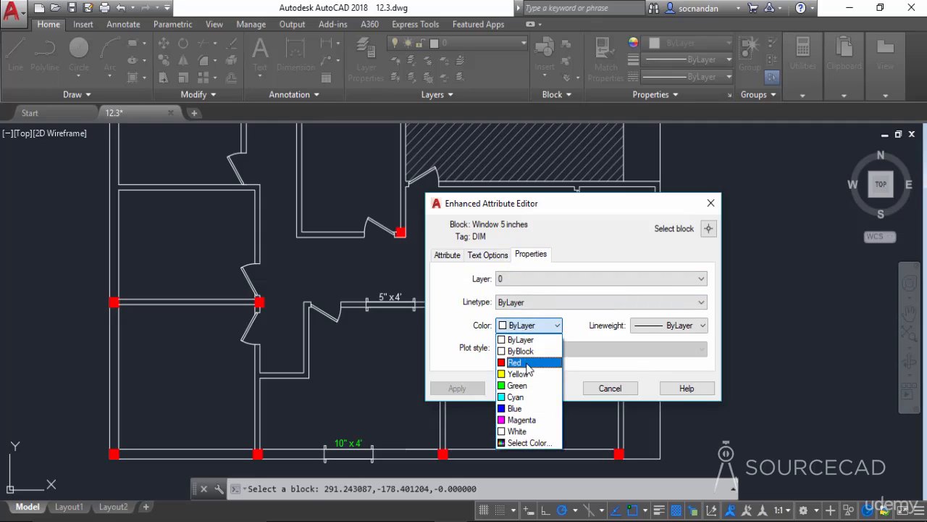
{"action": "left_click", "coordinate": [528, 363]}
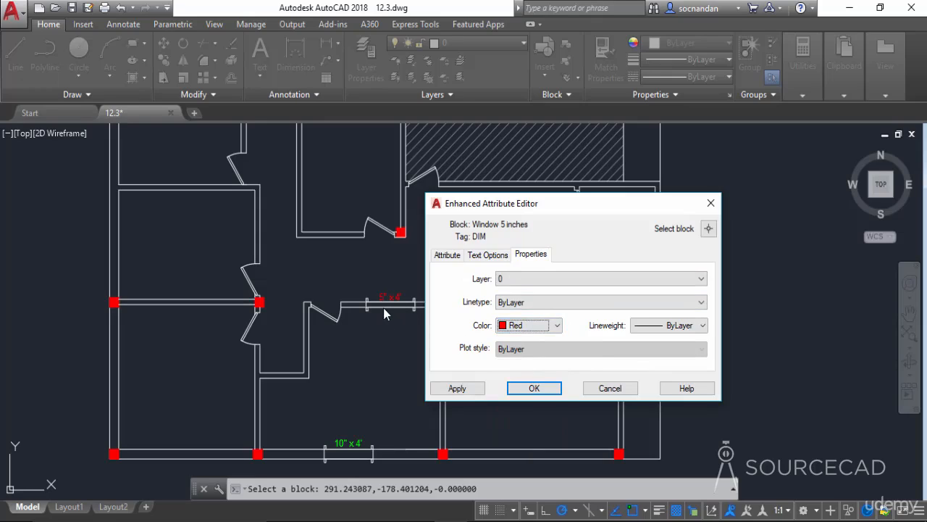
{"action": "left_click", "coordinate": [527, 389]}
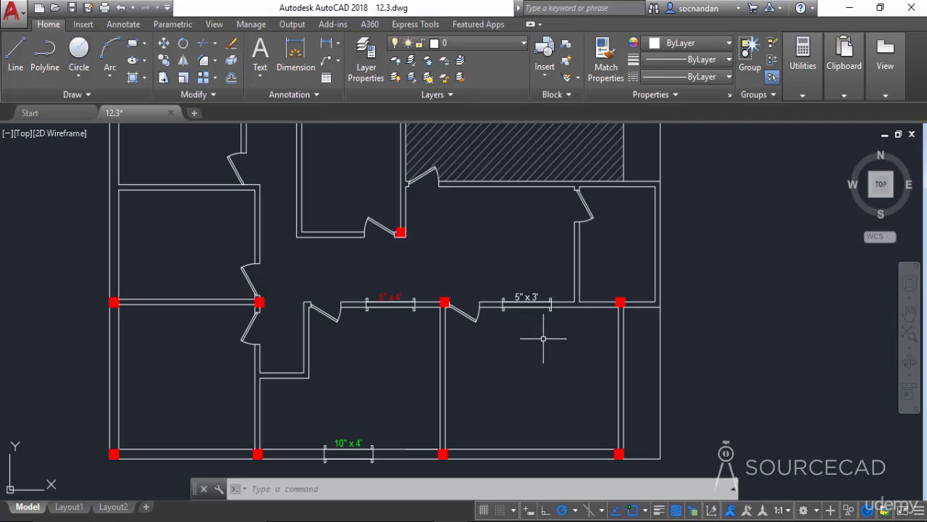
{"action": "left_click", "coordinate": [527, 297]}
{"action": "right_click", "coordinate": [522, 258]}
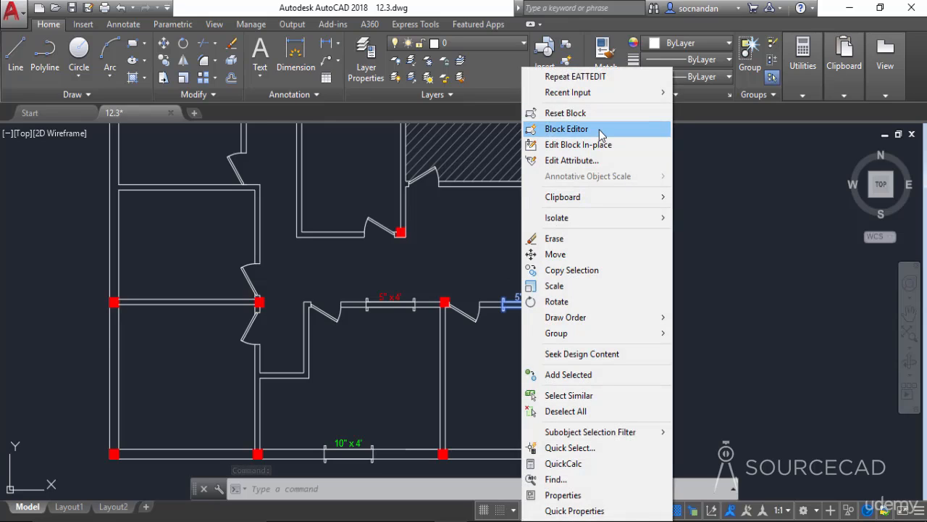
{"action": "left_click", "coordinate": [758, 279]}
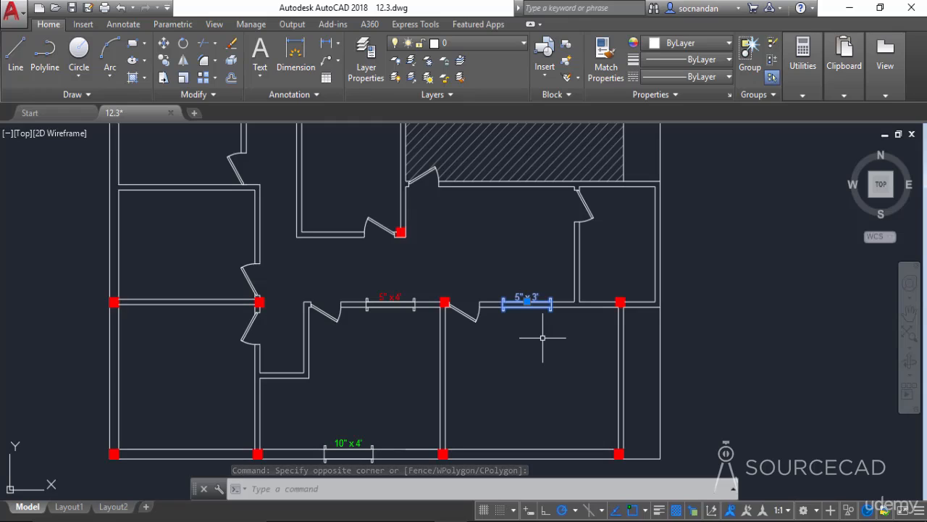
{"action": "key", "text": "Escape"}
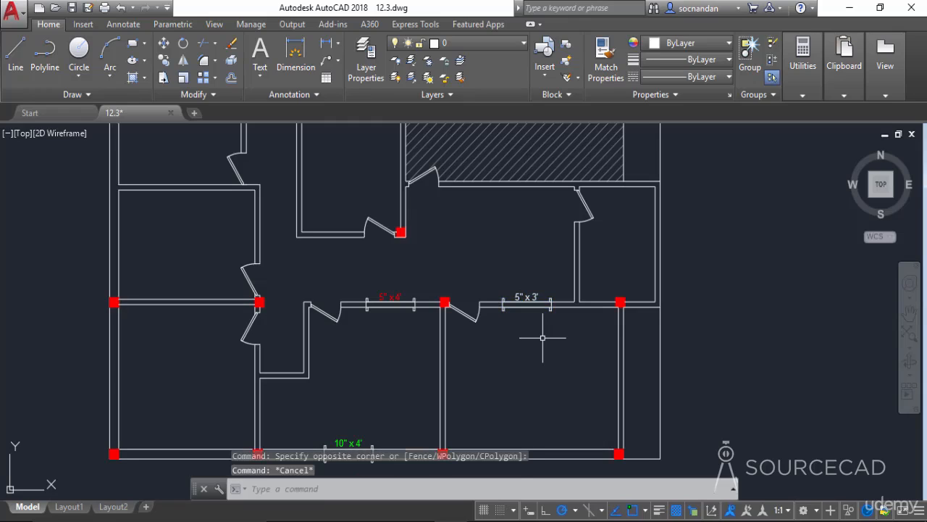